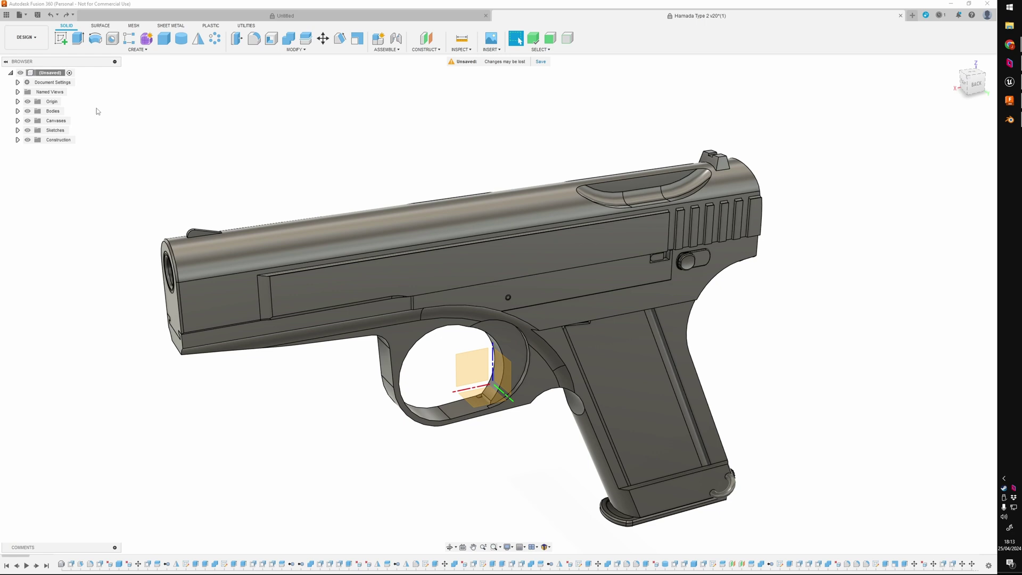
Start a Save As Mesh export of the whole pistol component as OBJ in millimetres.
right_click(53, 74)
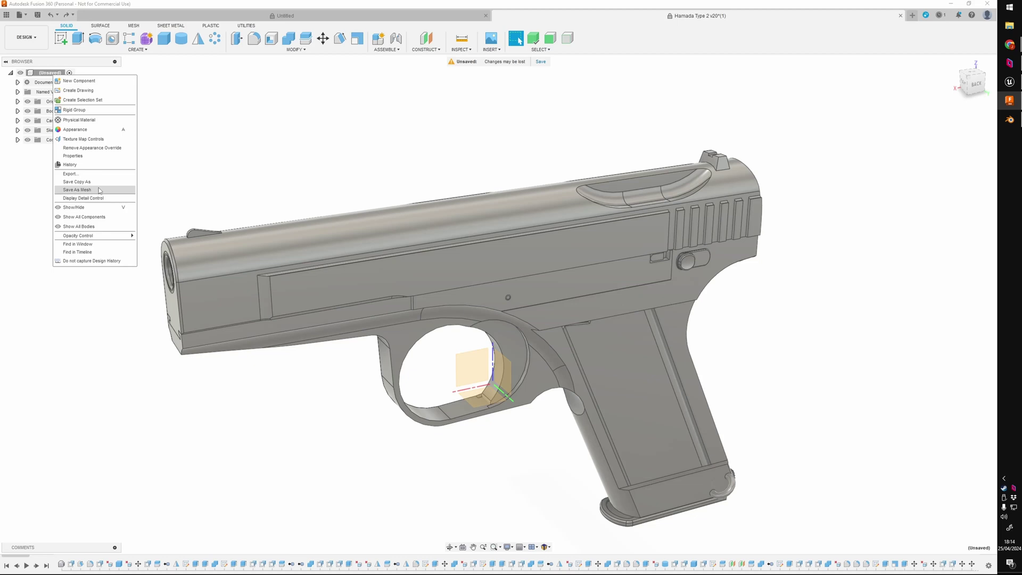
click(97, 190)
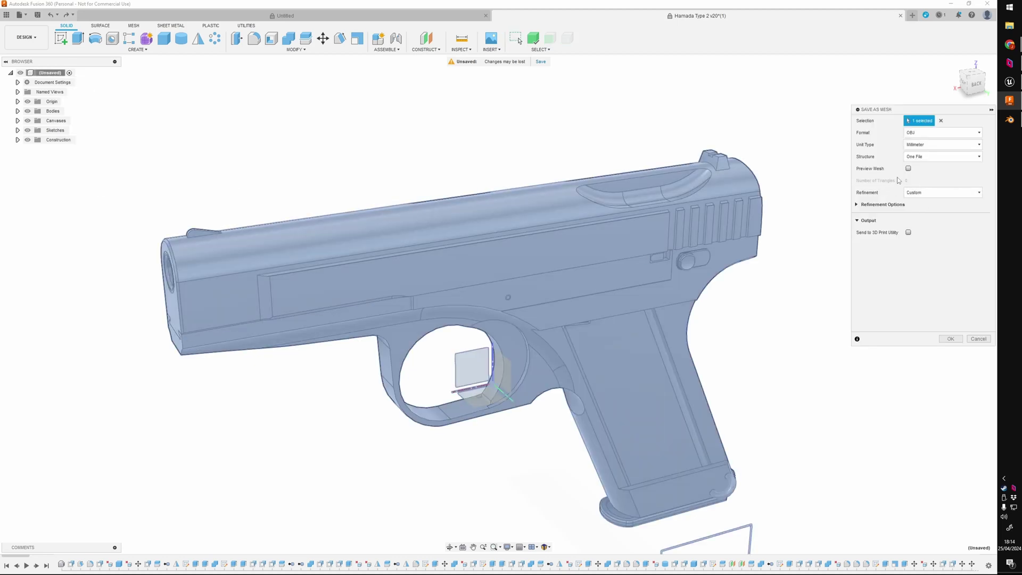
Expand the refinement options, then orbit around the imported pistol in Blender.
click(858, 205)
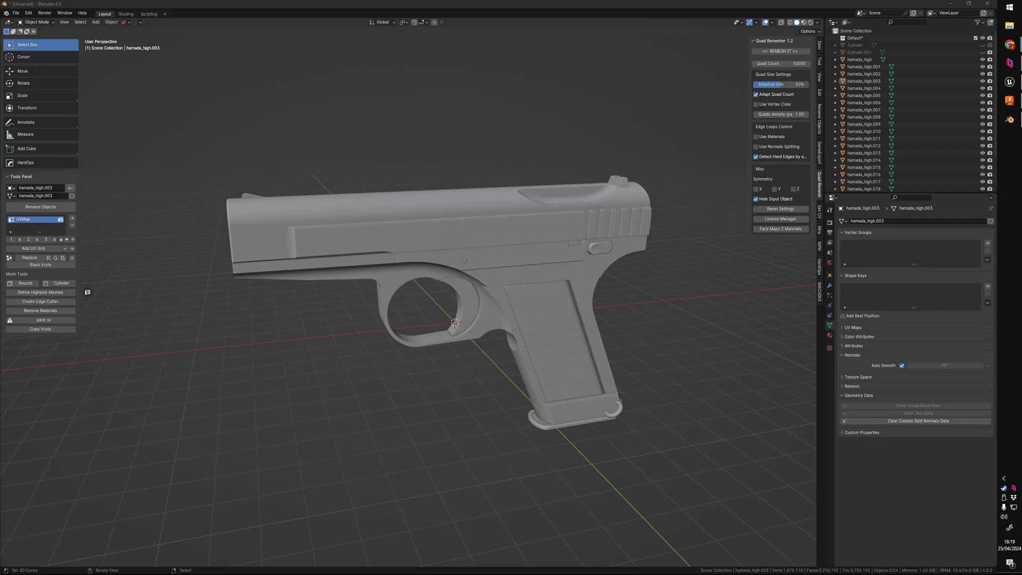
middle_drag(300, 355, 495, 416)
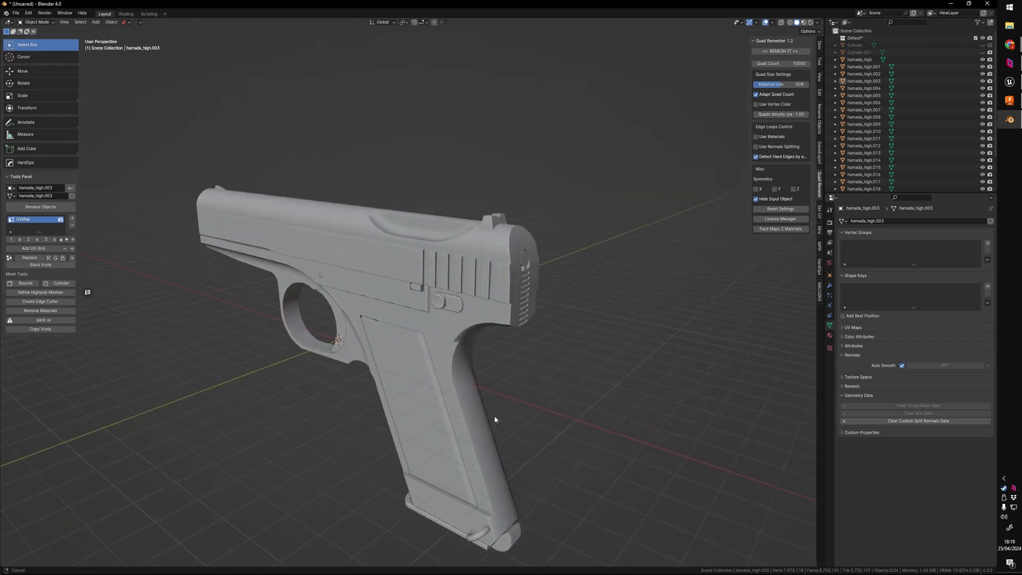
scroll(521, 352, up, 5)
middle_drag(543, 348, 463, 351)
scroll(491, 365, down, 6)
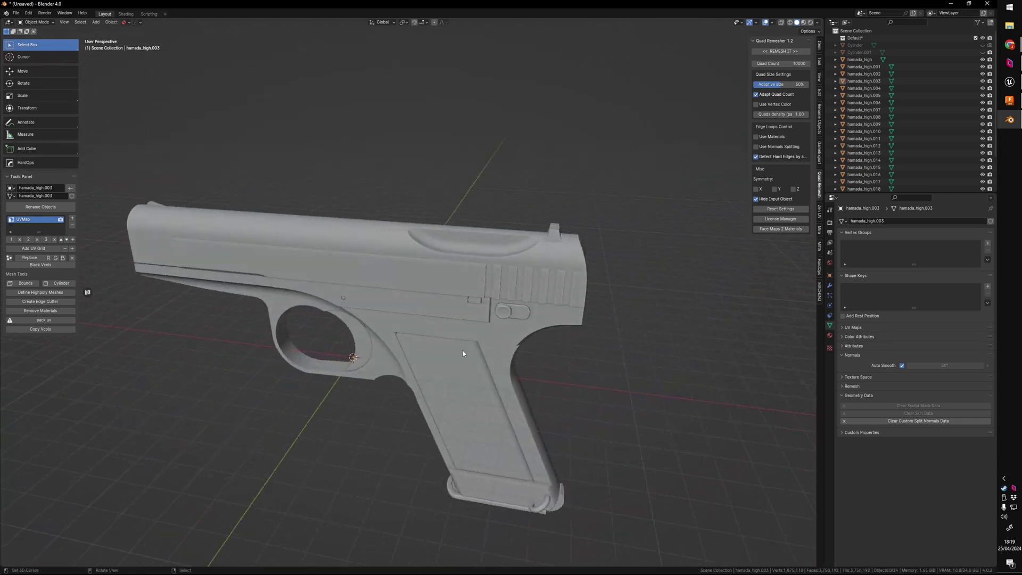
middle_drag(256, 254, 313, 256)
Test-move the slide and the frame apart, undoing each move.
right_drag(314, 269, 360, 198)
key(ctrl+z)
right_drag(407, 290, 399, 321)
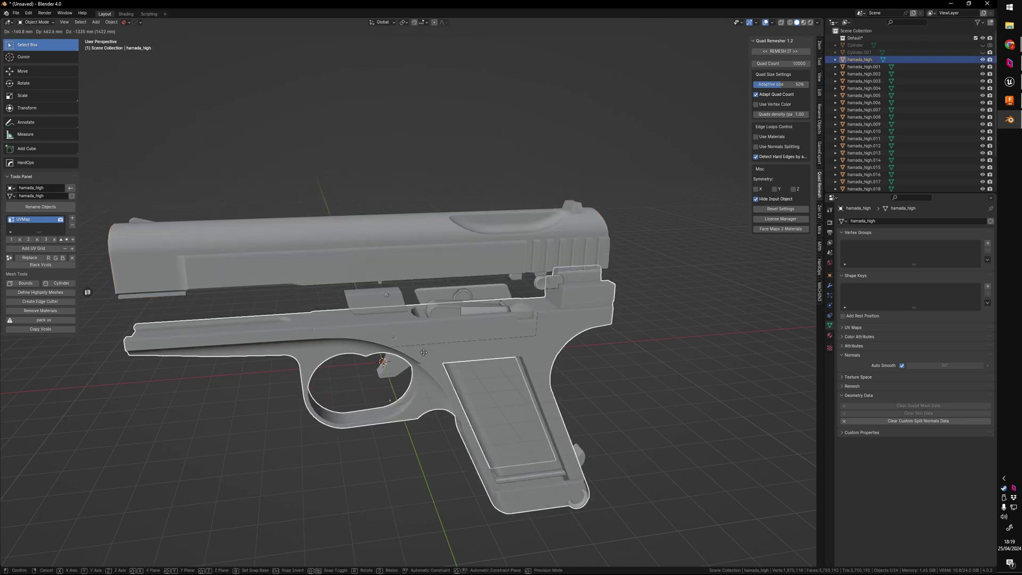
key(ctrl+z)
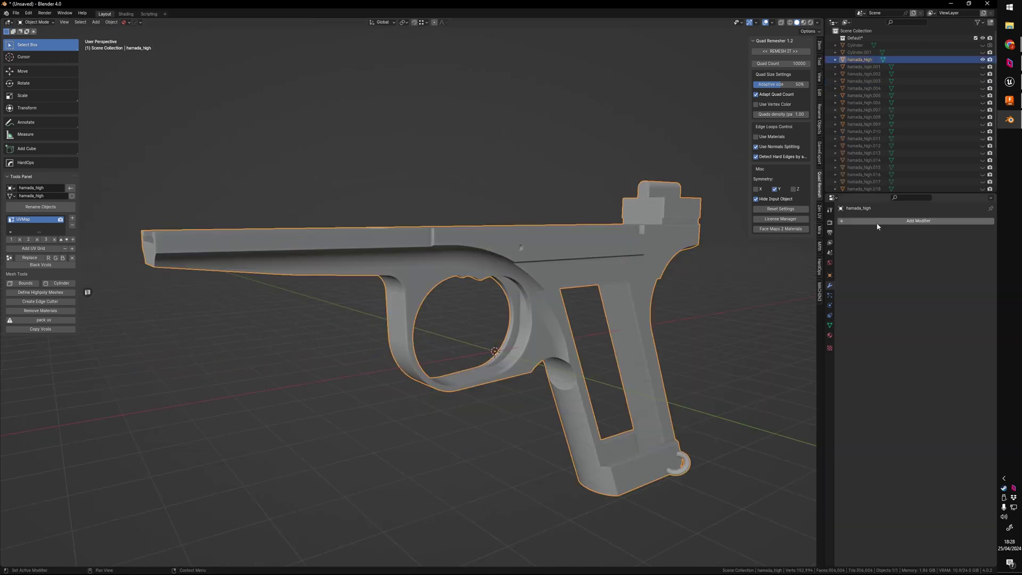
Add a Remesh modifier to the frame by searching 're'.
click(877, 220)
text(re)
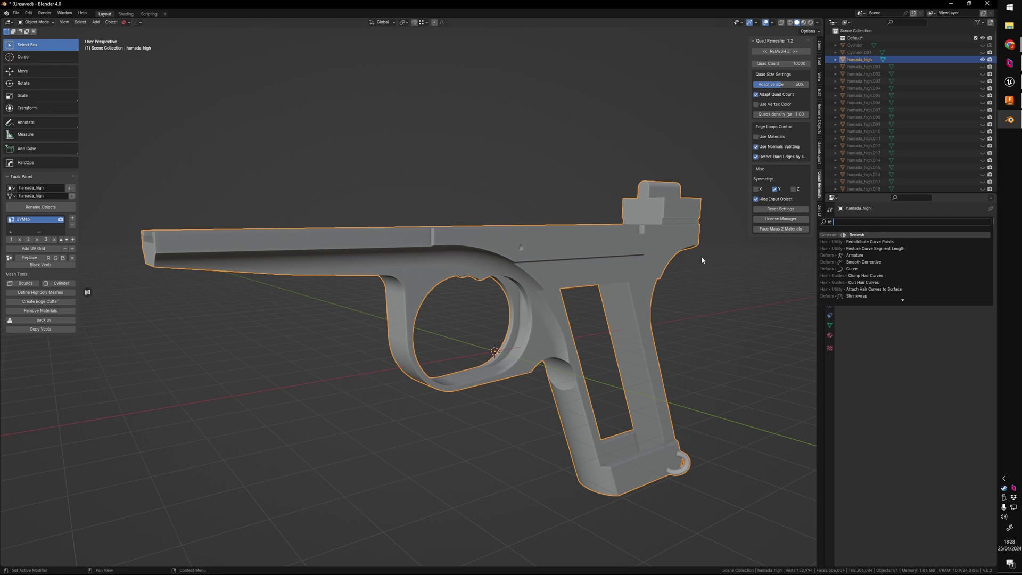
key(Return)
middle_drag(689, 282, 690, 294)
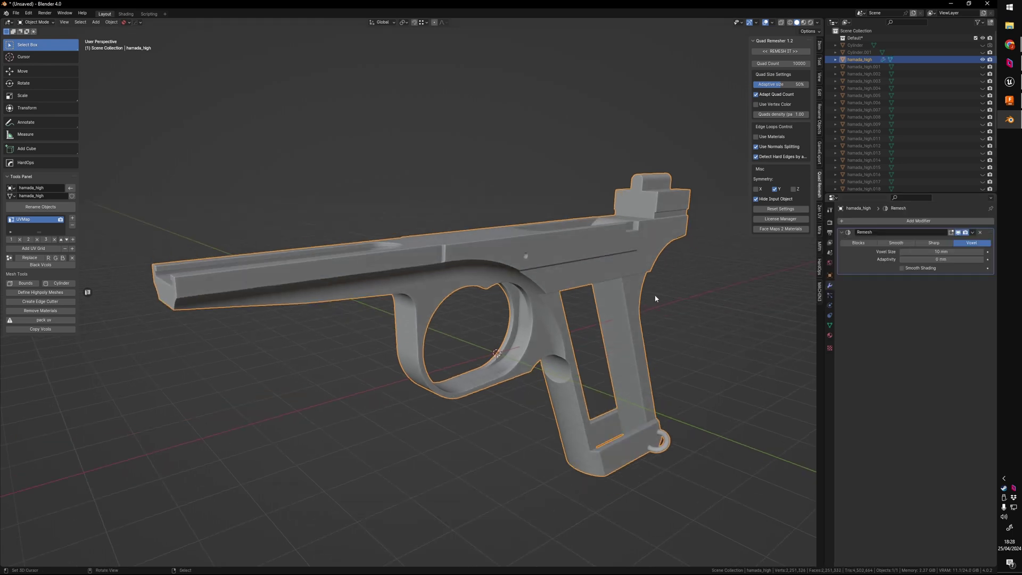
Apply all transforms to the frame and inspect the front end's voxel mesh in wireframe.
key(ctrl+a)
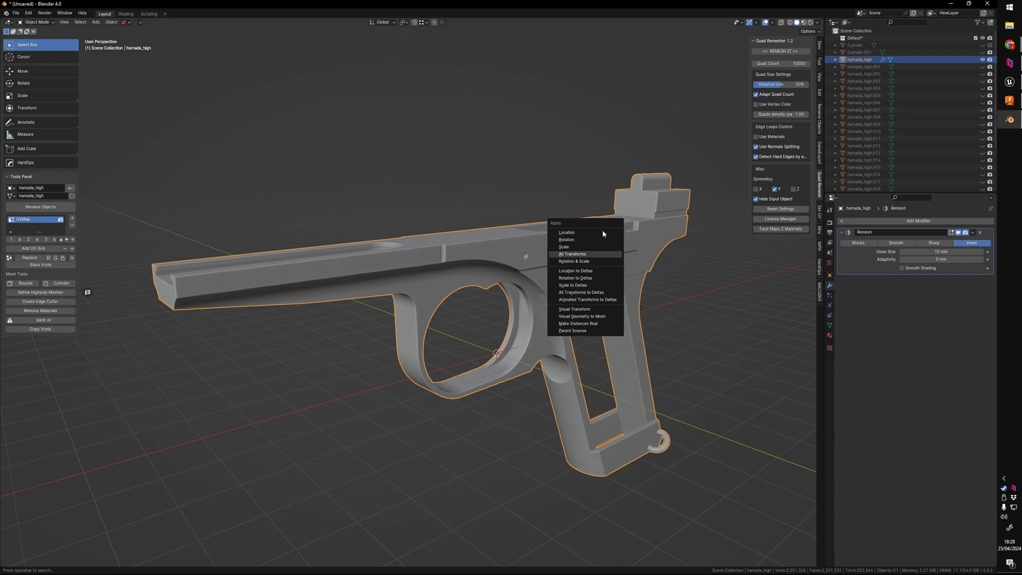
key(Return)
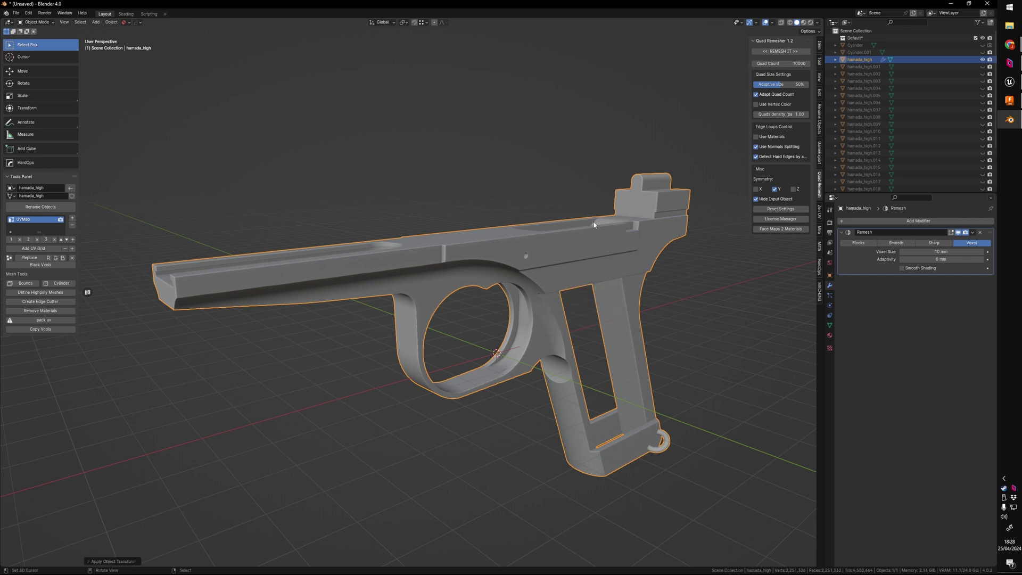
key(z)
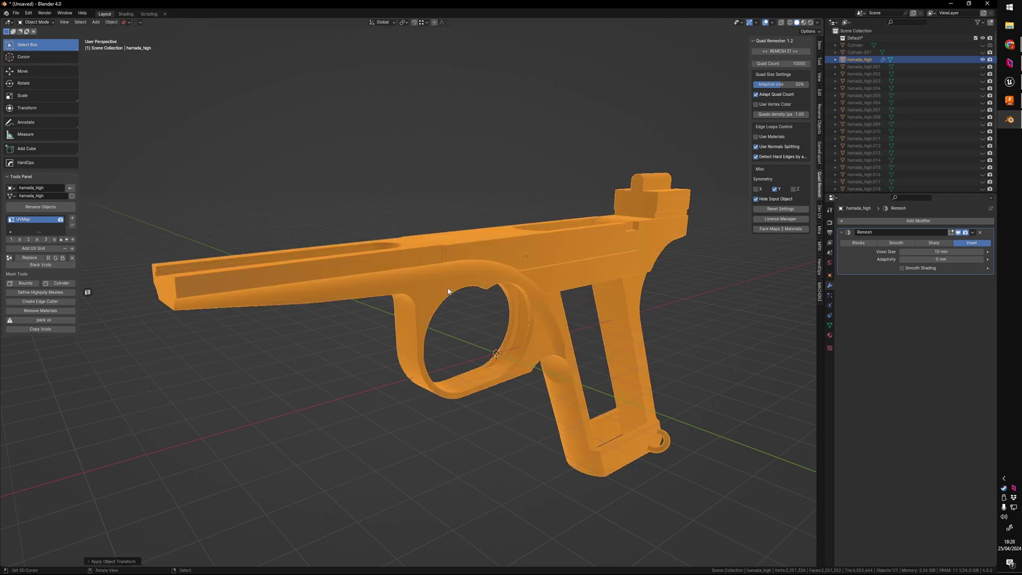
middle_drag(537, 252, 575, 240)
scroll(496, 217, up, 8)
shift+middle_drag(496, 217, 524, 267)
Change the Remesh voxel size to 7.5 mm and view the result without the wireframe overlay.
click(912, 253)
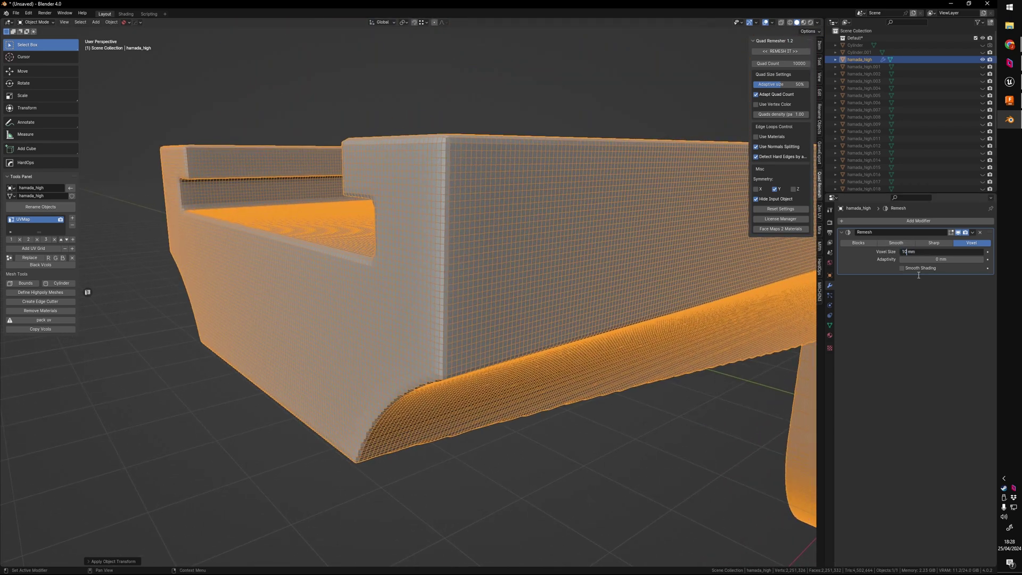
key(BackSpace)
key(BackSpace)
text(5)
text(7.)
key(Return)
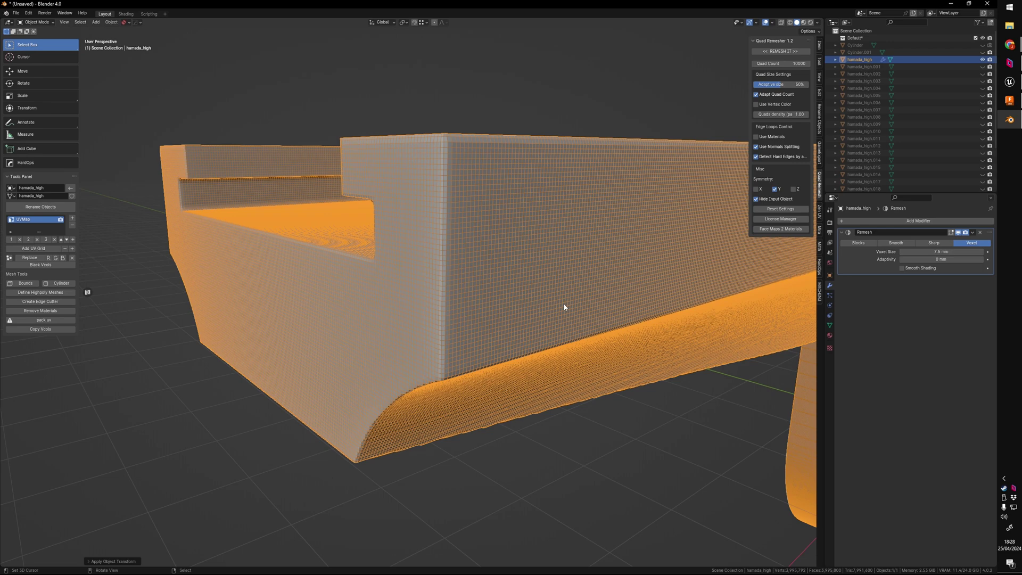
middle_drag(527, 314, 589, 255)
key(shift+w)
middle_drag(488, 340, 502, 330)
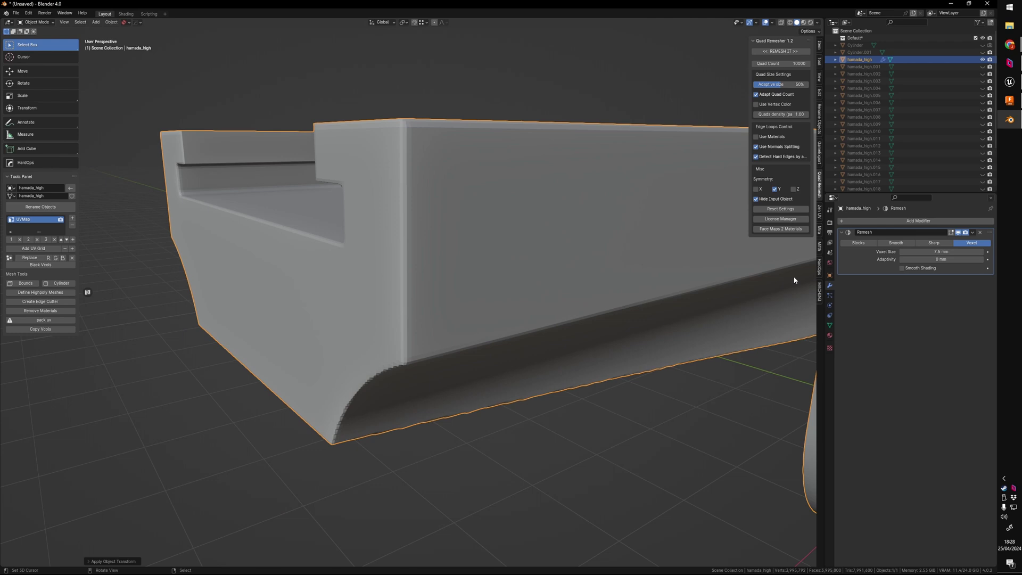
Add a Smooth Corrective modifier after the Remesh.
click(909, 220)
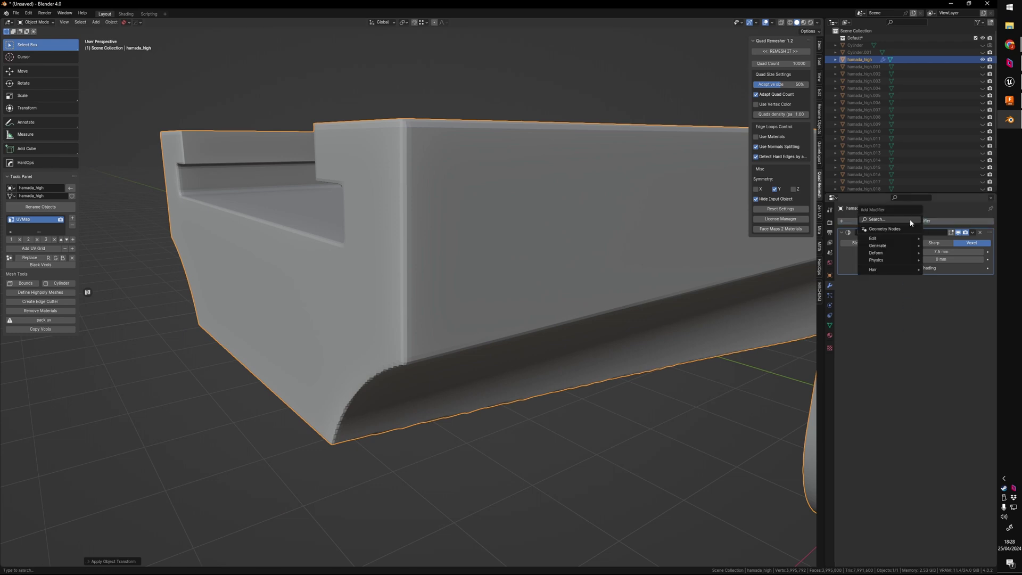
text(smoo)
key(Down)
key(Down)
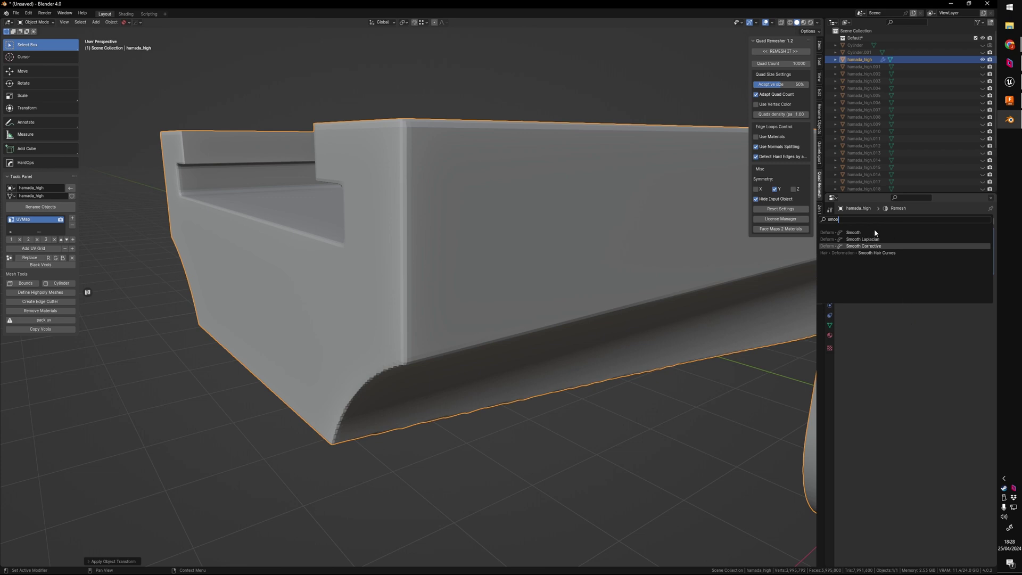
key(Return)
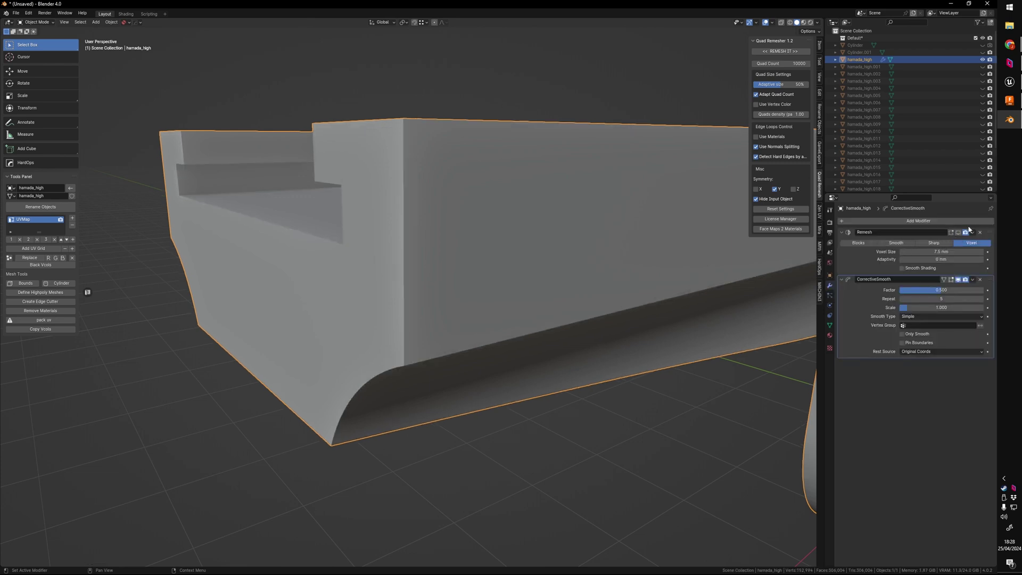
Set Corrective Smooth to Factor 1, Repeat 25, Only Smooth, Pin Boundaries and Length Weight.
click(958, 290)
text(1)
key(Return)
click(969, 299)
text(25)
key(Return)
click(935, 334)
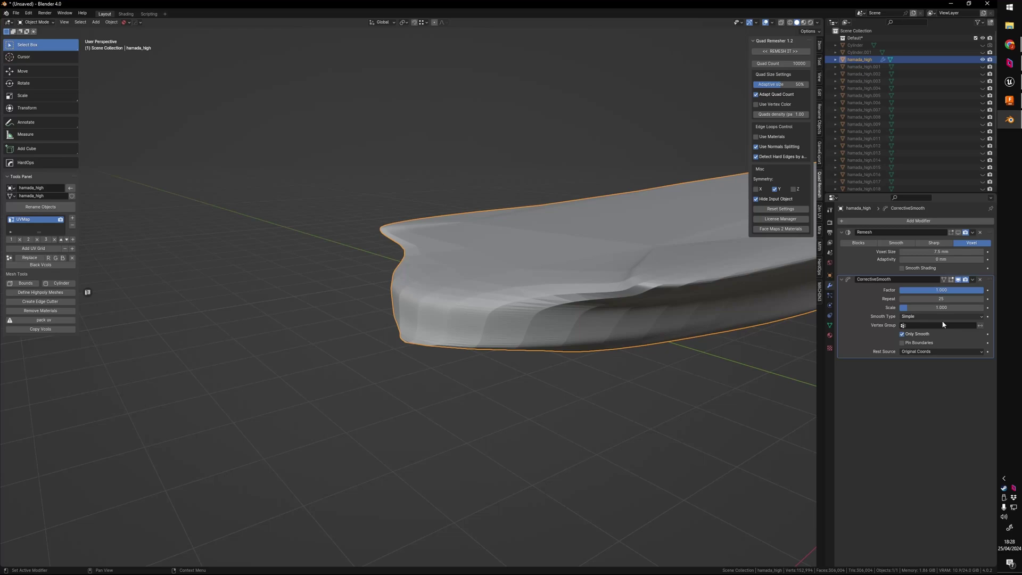
click(924, 343)
click(927, 317)
click(928, 327)
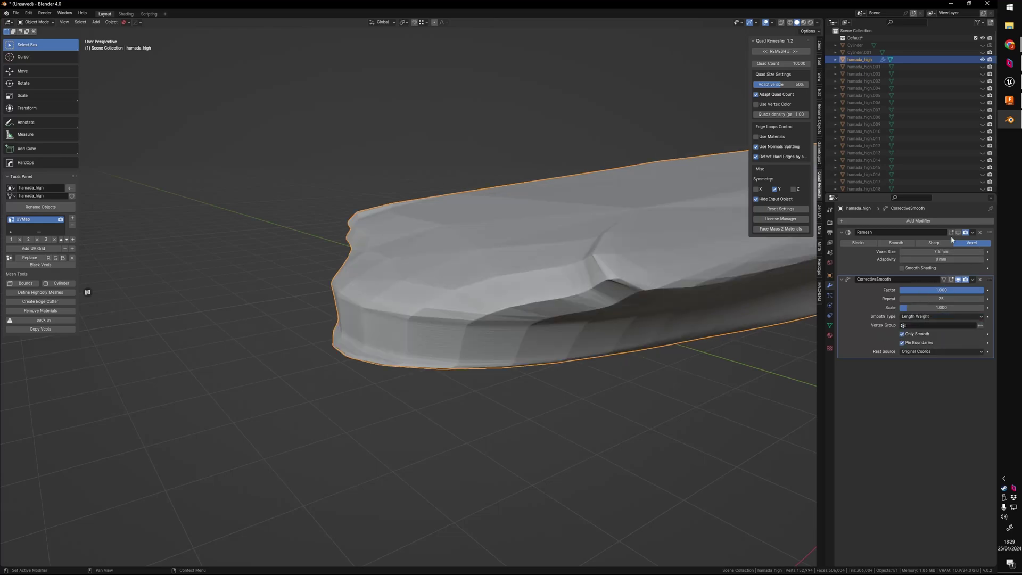
Reduce the Remesh voxel size to 5 mm.
click(948, 251)
text(5)
key(Return)
scroll(626, 299, down, 8)
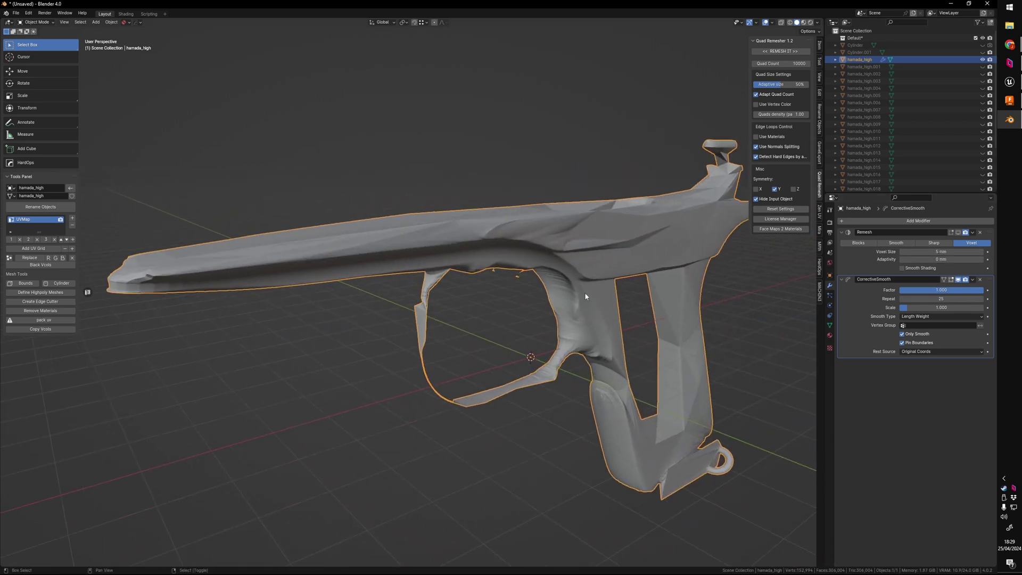
click(950, 299)
Raise Corrective Smooth repeats to 50 and inspect the smoothed trigger guard and grip.
text(50)
key(Return)
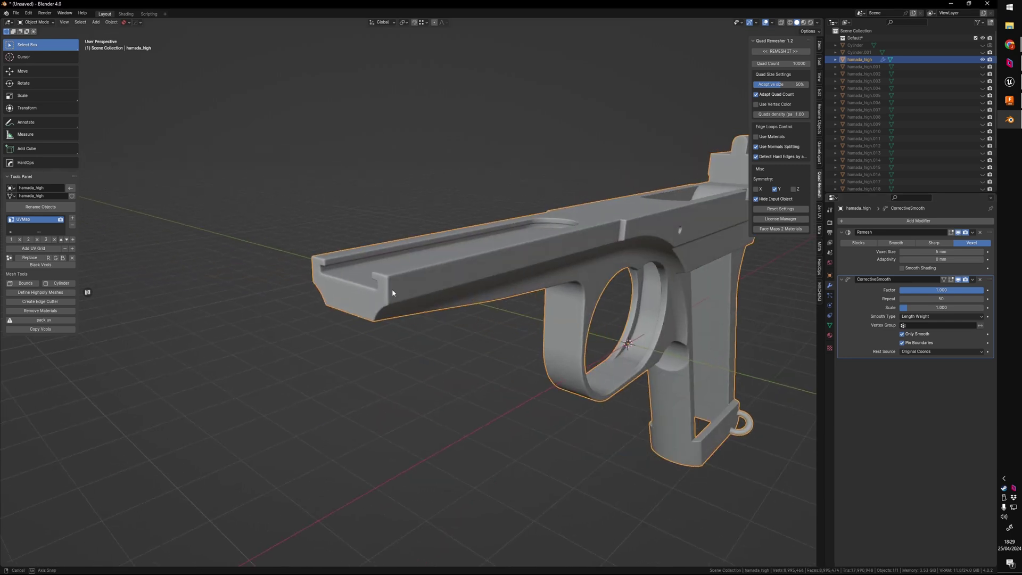
scroll(391, 283, up, 5)
middle_drag(381, 284, 390, 368)
scroll(402, 415, down, 6)
scroll(413, 420, up, 3)
middle_drag(406, 439, 452, 415)
middle_drag(453, 415, 448, 224)
Check the wireframe, then apply the Remesh and Corrective Smooth results into the frame's mesh.
key(z)
key(9)
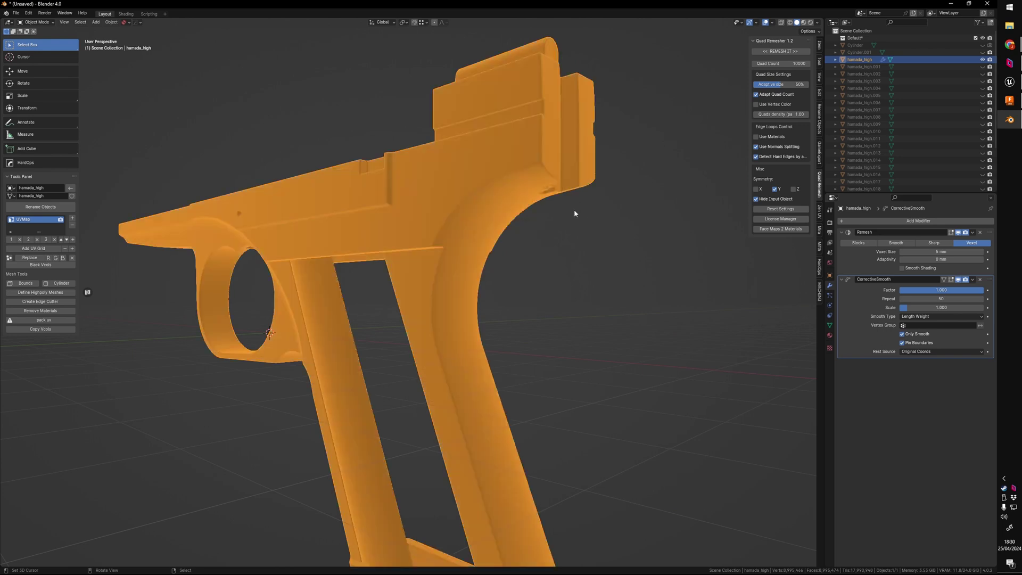
scroll(493, 217, up, 6)
scroll(575, 256, down, 10)
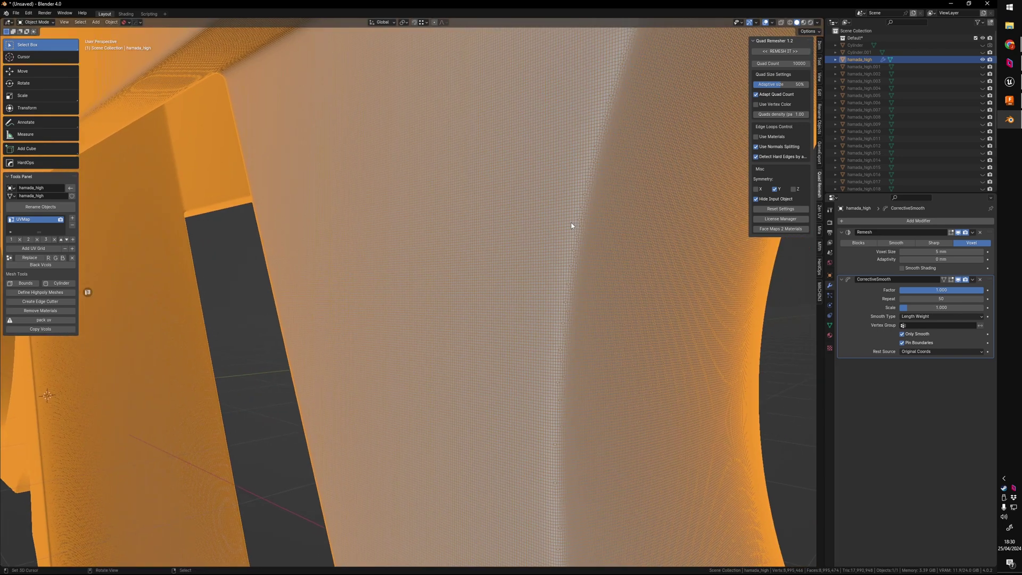
key(9)
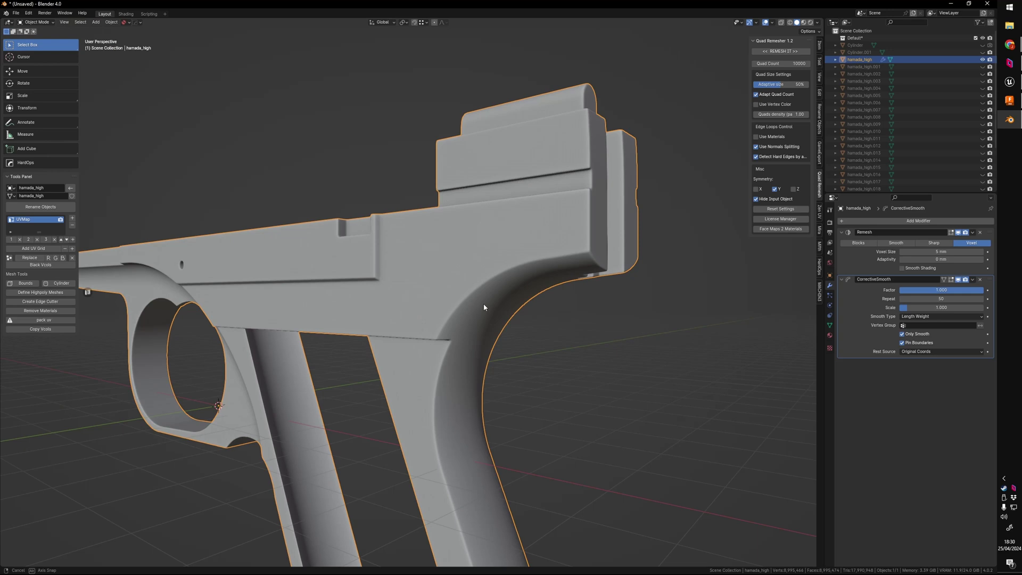
key(ctrl+a)
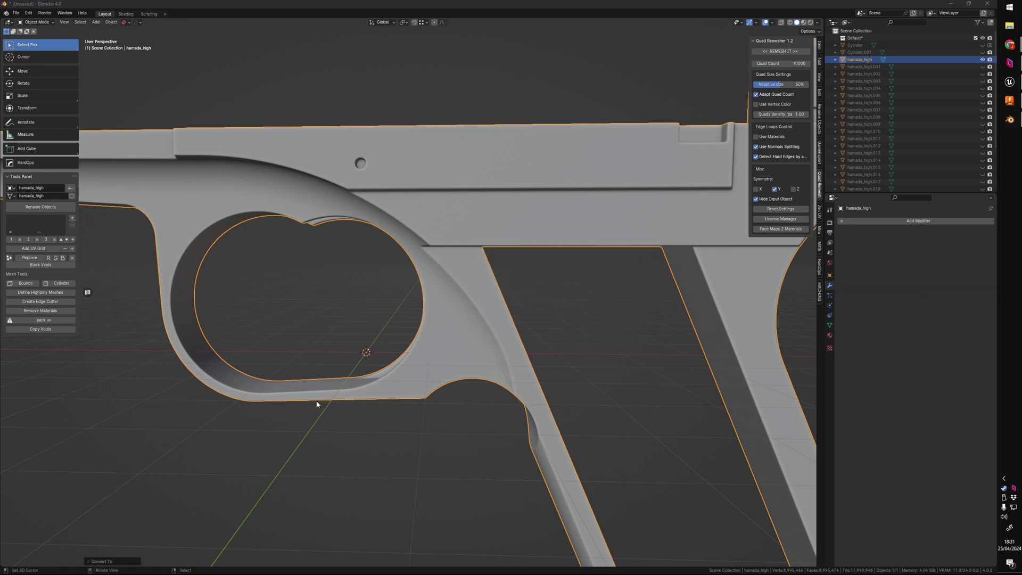
middle_drag(317, 404, 568, 334)
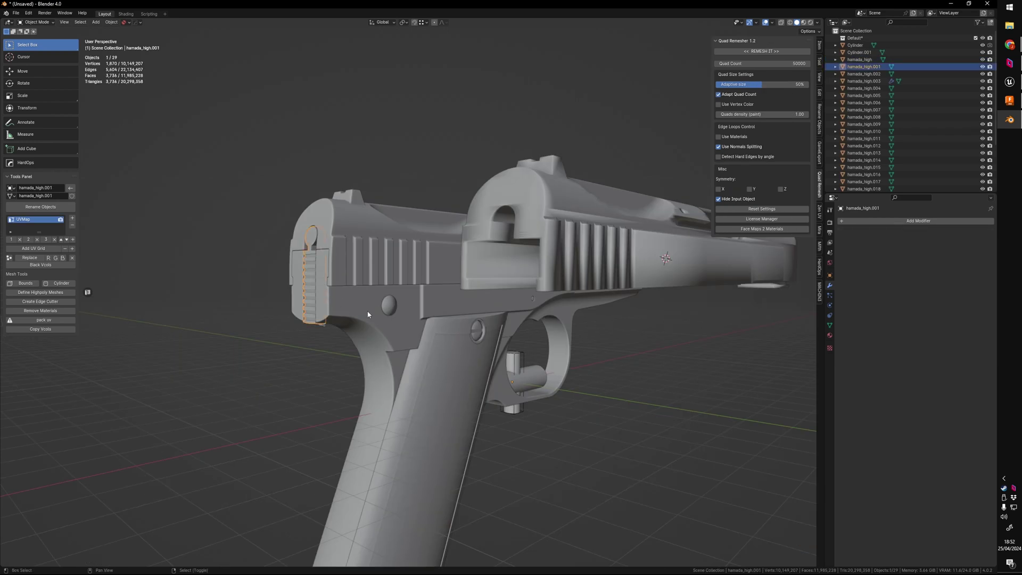
Isolate the ribbed piece, clear its custom split normals and re-enable Auto Smooth at 30°.
key(shift+h)
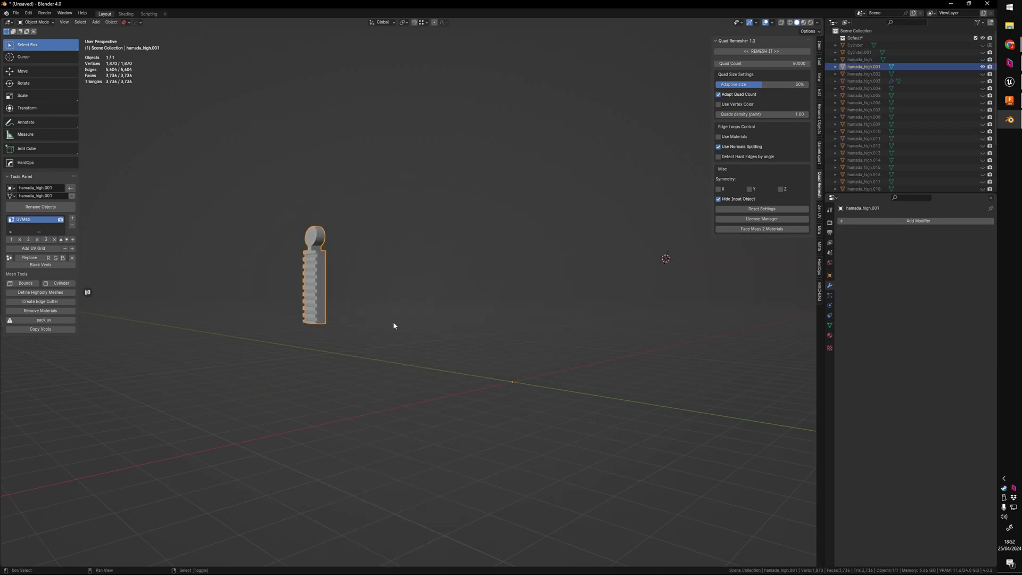
middle_drag(393, 321, 502, 337)
key(KP_Decimal)
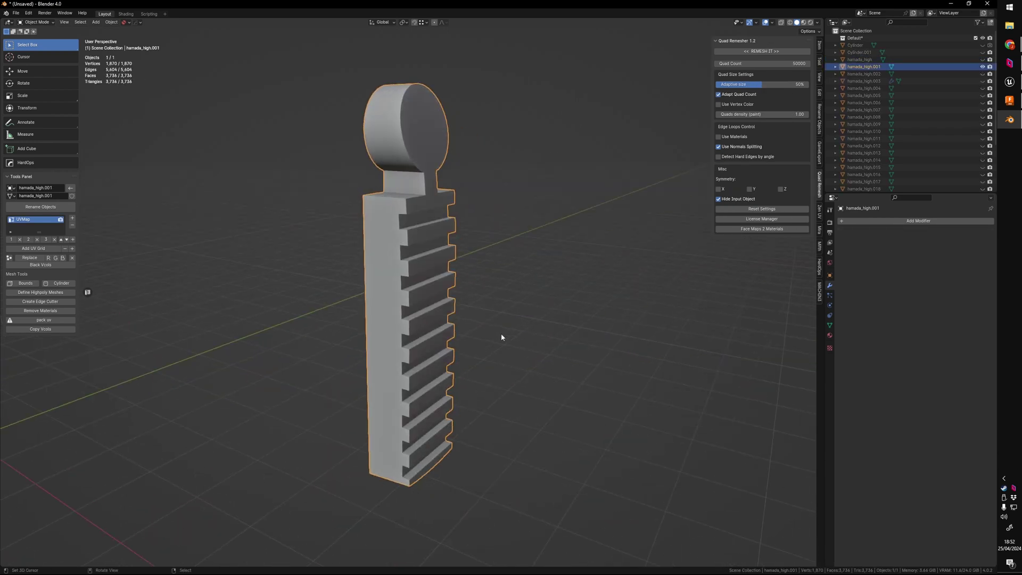
click(829, 325)
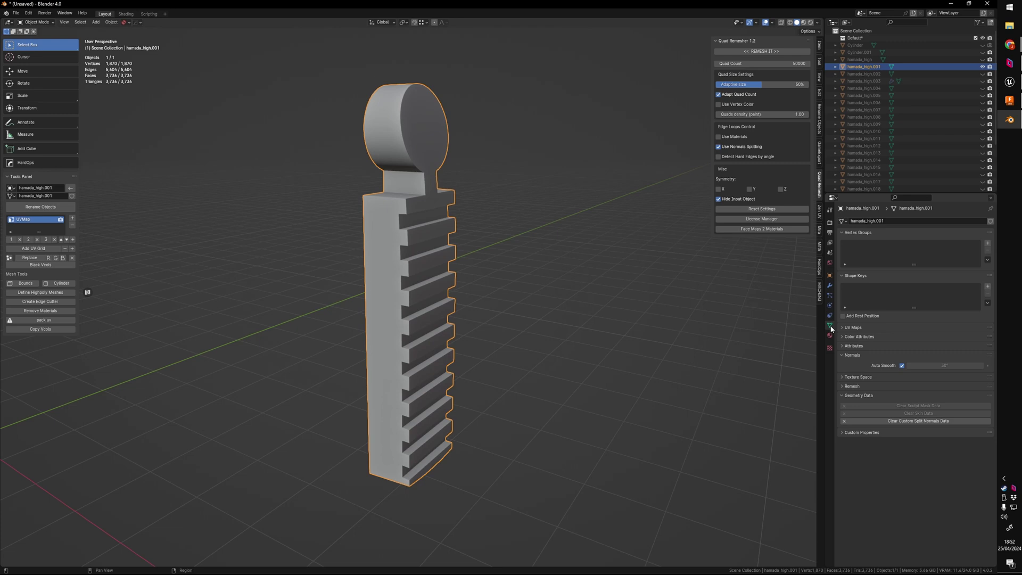
click(904, 421)
click(901, 366)
click(901, 365)
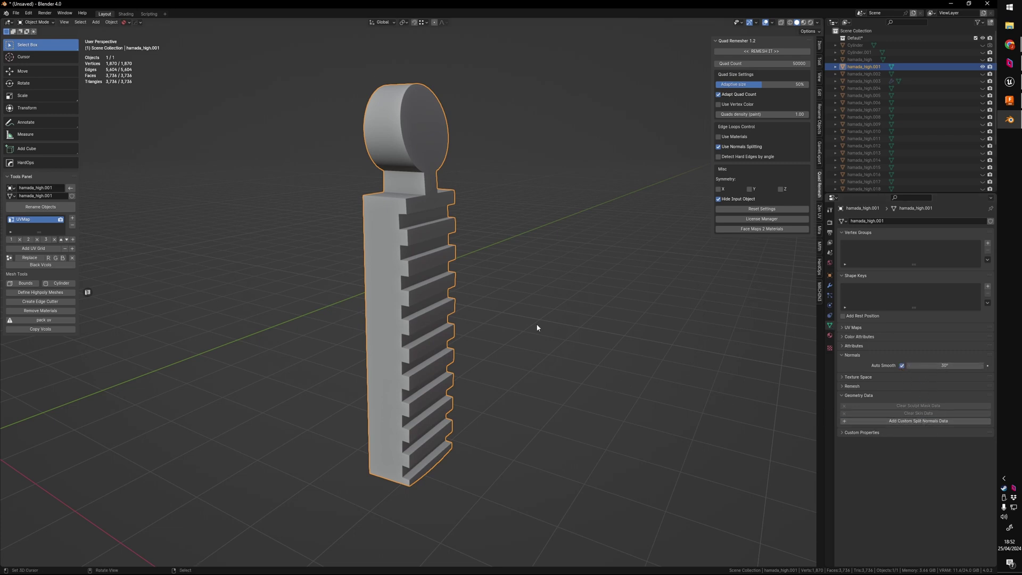
Add custom split normals to the ribbed piece and check its mesh in Edit Mode.
middle_drag(537, 328, 719, 398)
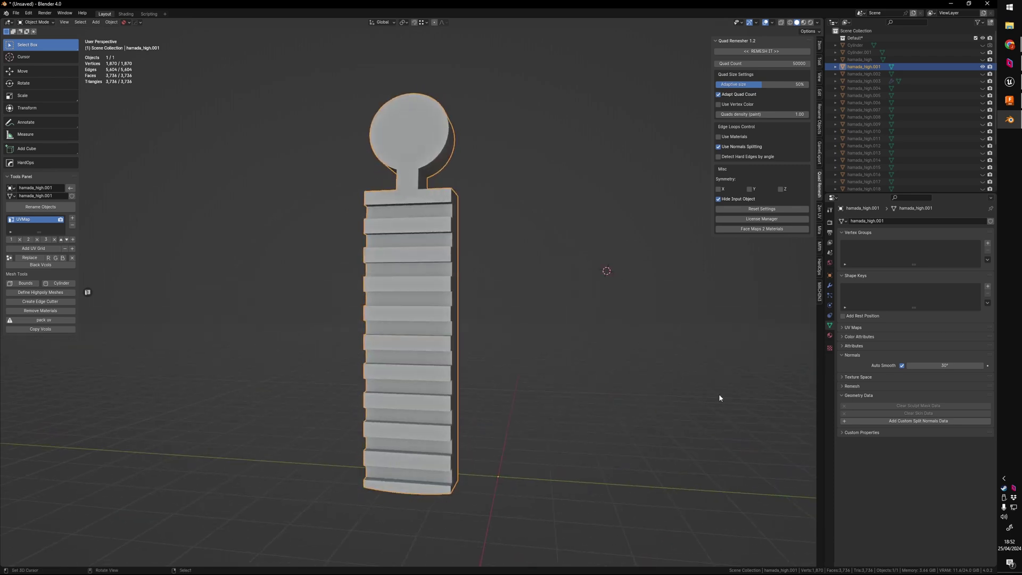
click(921, 421)
key(Tab)
middle_drag(520, 314, 544, 339)
key(Tab)
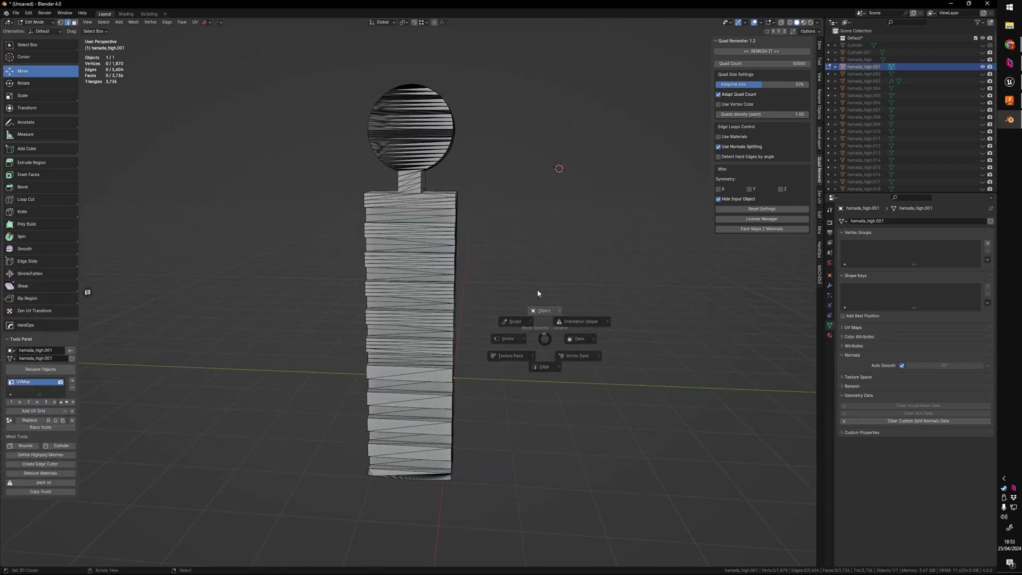
click(538, 294)
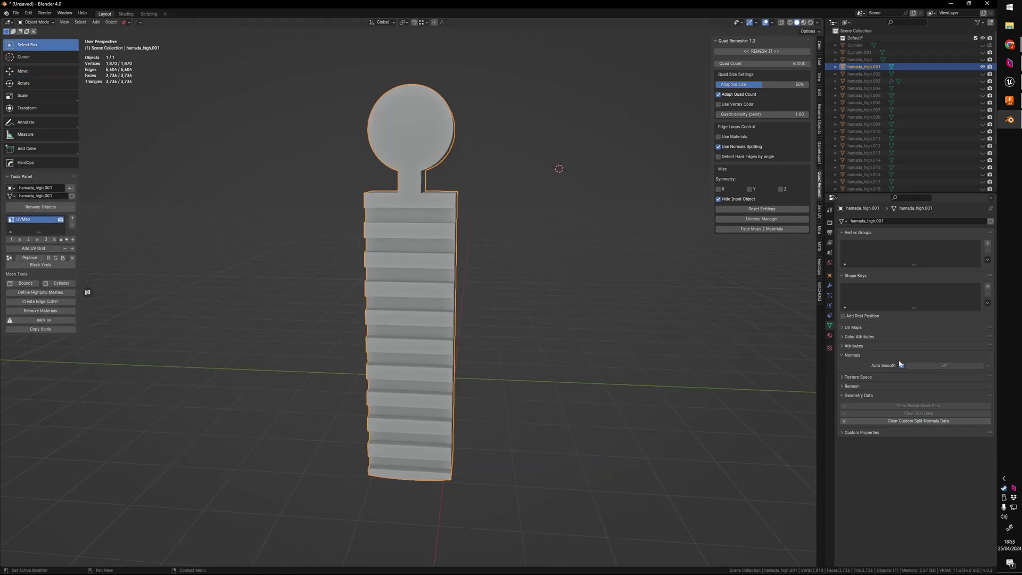
Remove the custom normals, shade the piece smooth, turn Auto Smooth on and re-add split normals.
click(918, 420)
key(w)
click(450, 268)
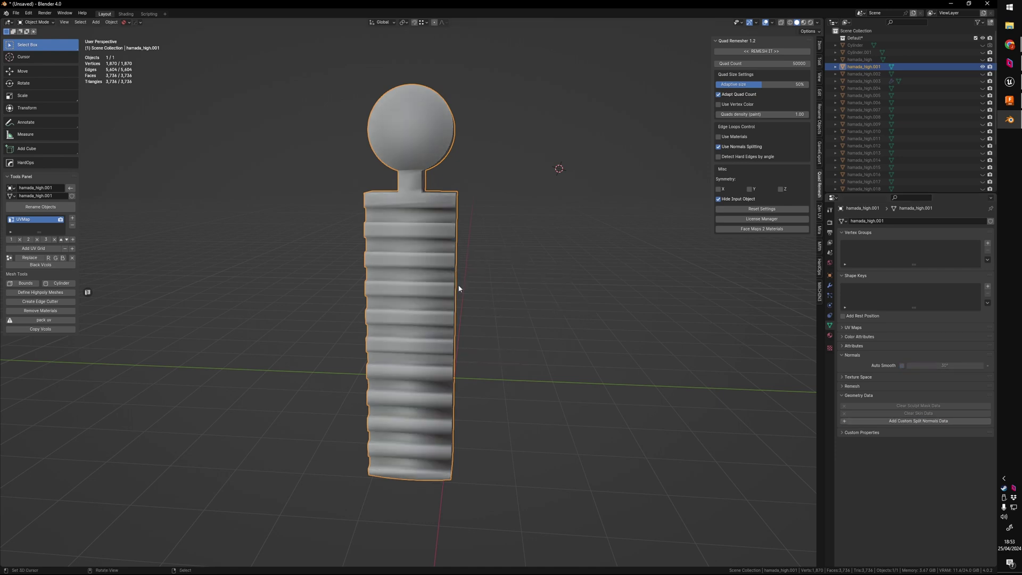
click(901, 365)
click(917, 420)
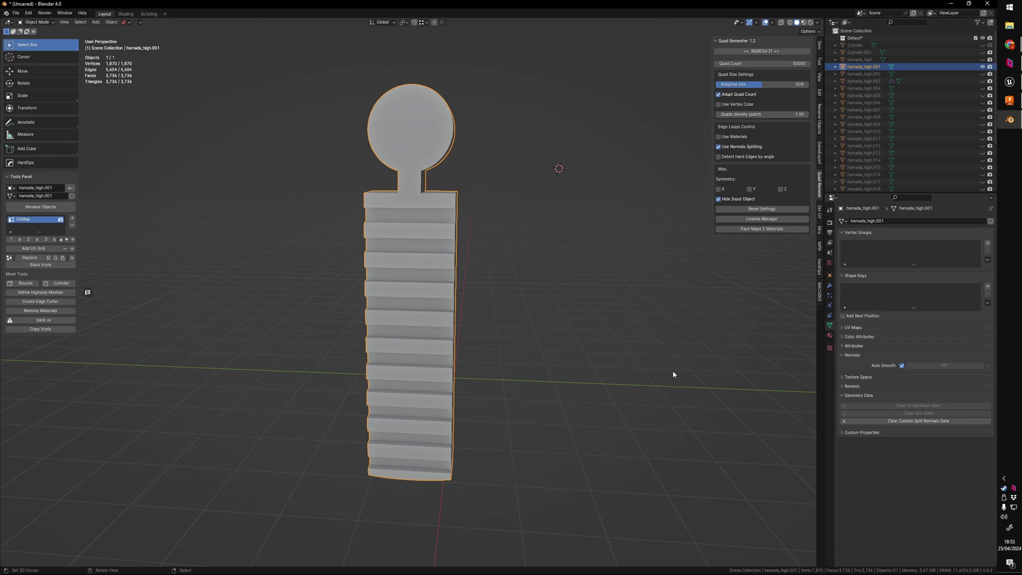
middle_drag(673, 372, 555, 320)
key(Tab)
middle_drag(554, 358, 682, 396)
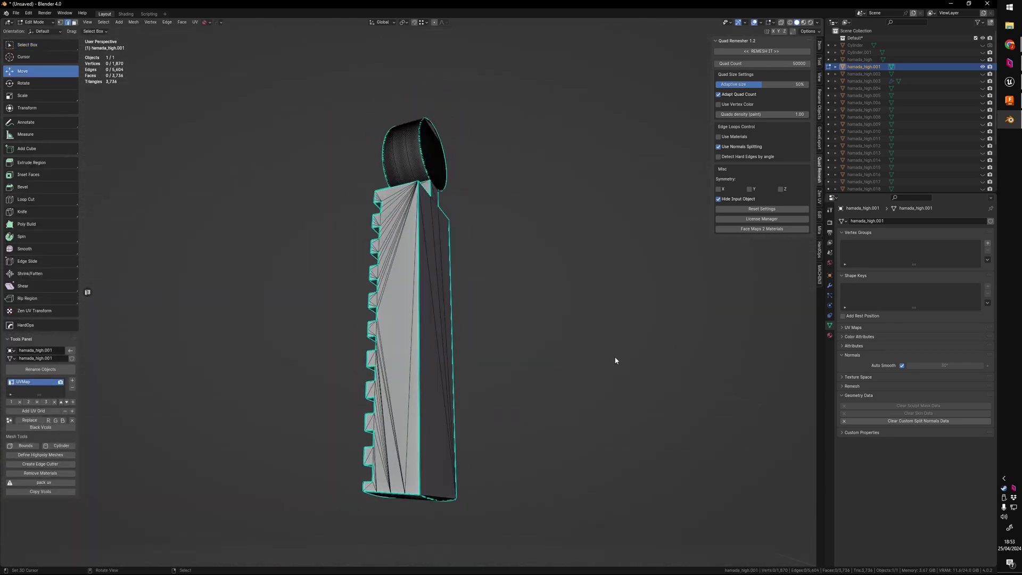
key(Tab)
middle_drag(616, 360, 525, 338)
Quad-remesh the ribbed piece at 2000 quads, add level-3 subdivision and turn Auto Smooth off.
click(790, 63)
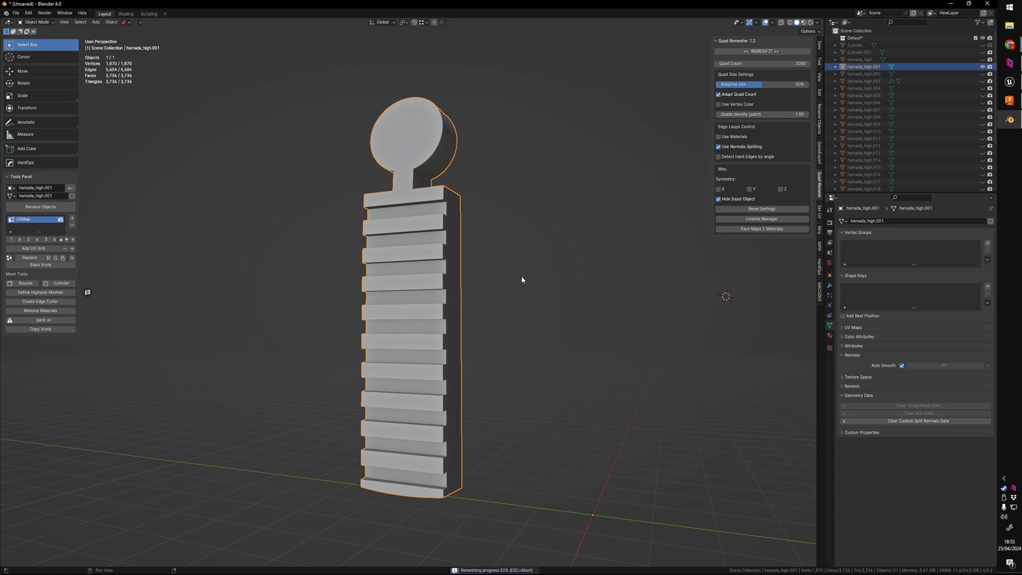
middle_drag(474, 321, 398, 310)
key(ctrl+3)
scroll(419, 353, up, 5)
scroll(554, 376, down, 3)
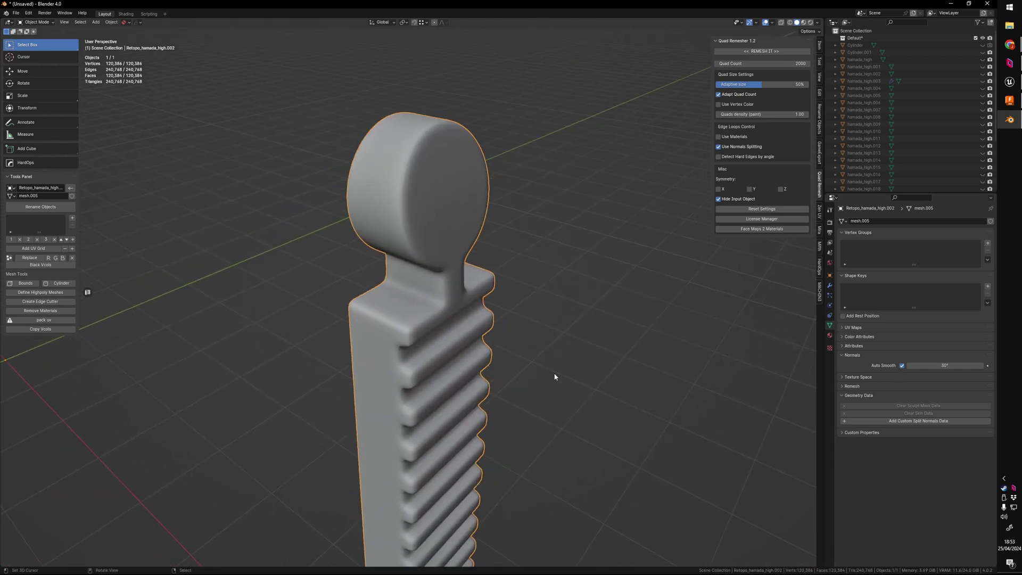
click(902, 365)
mouse_move(491, 360)
middle_down()
mouse_move(432, 344)
mouse_move(420, 325)
mouse_move(384, 309)
mouse_move(409, 302)
mouse_move(438, 322)
mouse_move(549, 278)
middle_up()
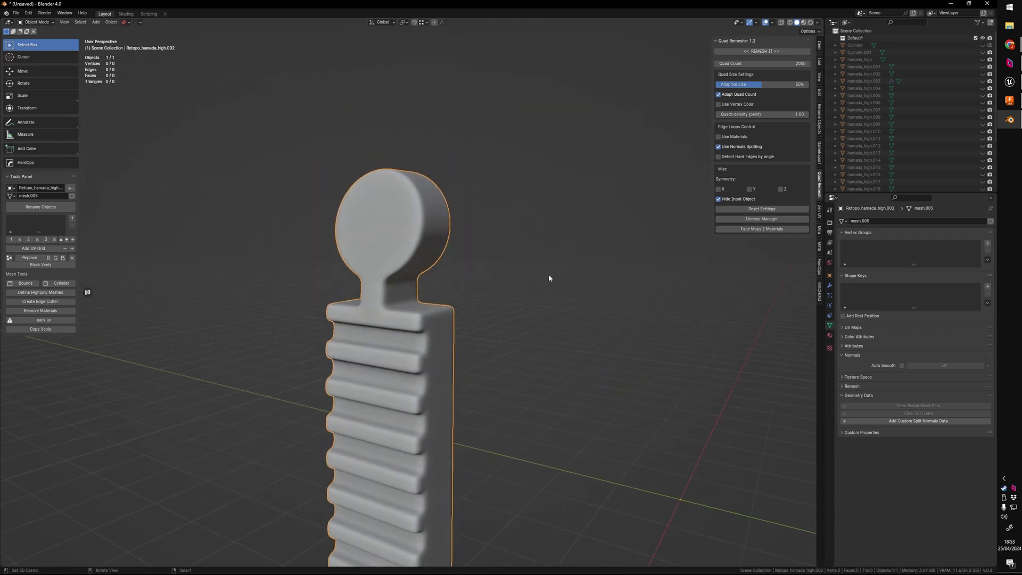
middle_drag(506, 318, 428, 336)
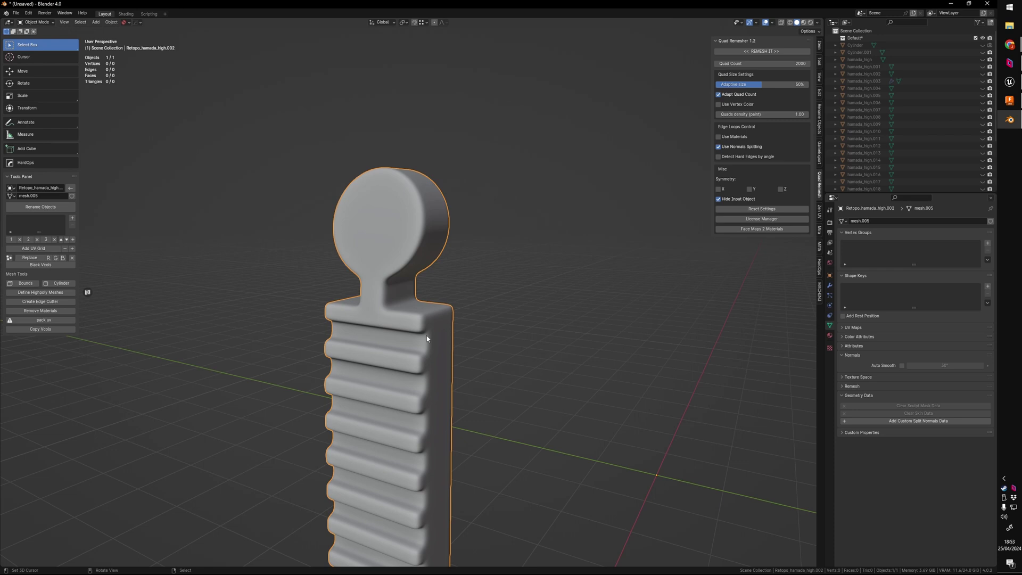
Delete the trial remesh and reselect the original hamada_high.001 piece.
key(Delete)
key(ctrl+z)
click(391, 321)
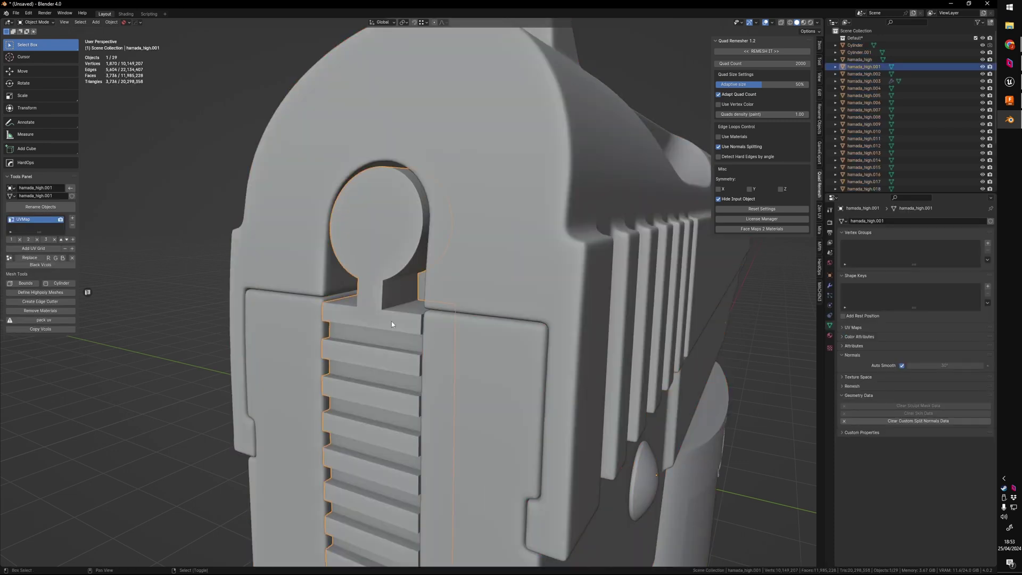
Isolate hamada_high.001 and quad-remesh it at a 10000 quad count.
key(KP_Divide)
middle_drag(397, 322, 461, 314)
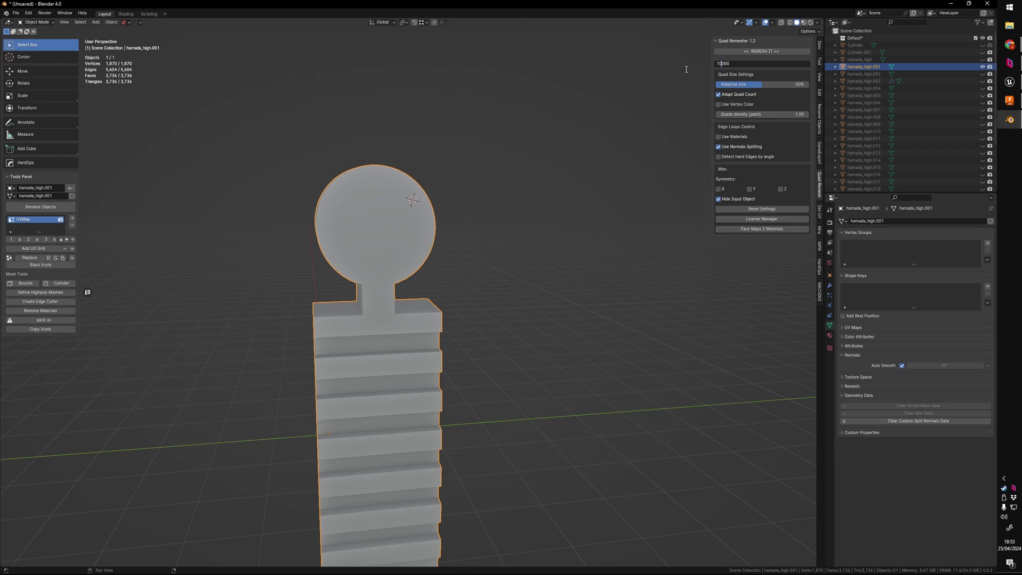
key(Return)
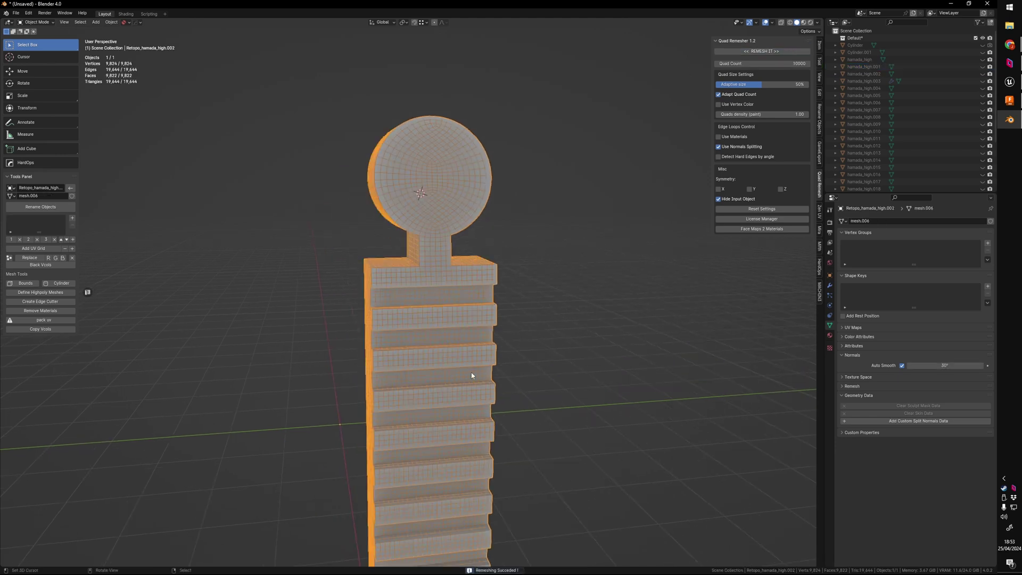
middle_drag(476, 374, 570, 372)
Remove the wireframe overlay and turn off Auto Smooth on Retopo_hamada_high.002.
key(z)
click(586, 345)
click(902, 365)
middle_drag(726, 416, 441, 330)
Reveal all hidden pistol parts with Alt+H and deselect everything.
scroll(479, 335, down, 5)
key(alt+h)
scroll(449, 333, down, 3)
key(alt+a)
Select the ribbed piece, start a move to compare it, and cancel, leaving it in place.
scroll(409, 302, up, 3)
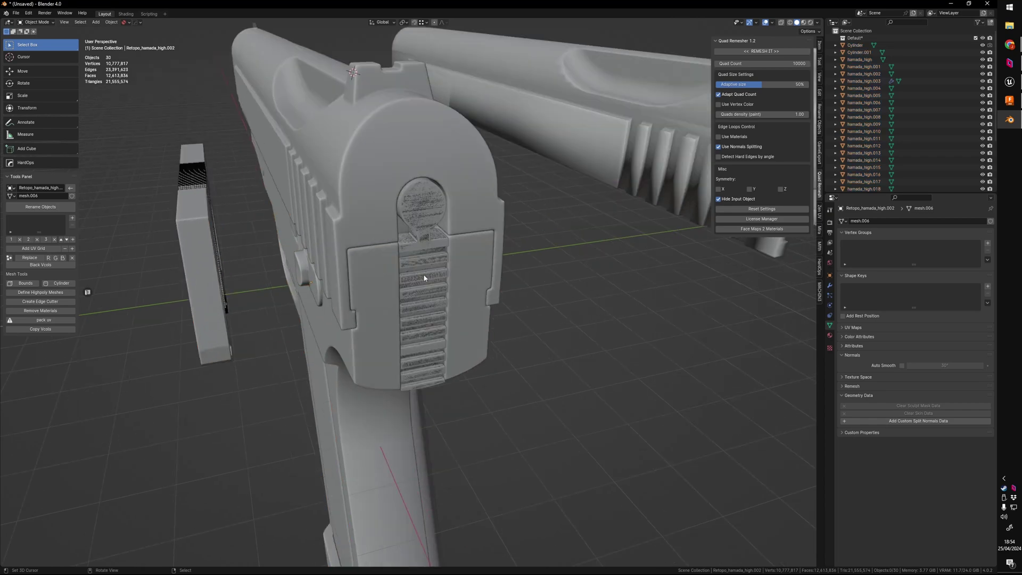
click(428, 257)
key(g)
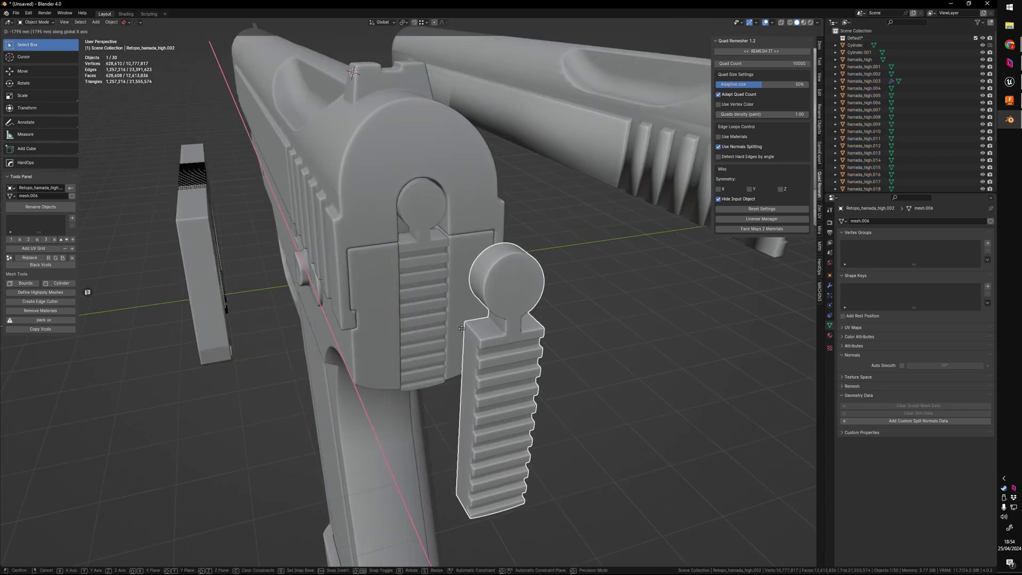
right_click(460, 329)
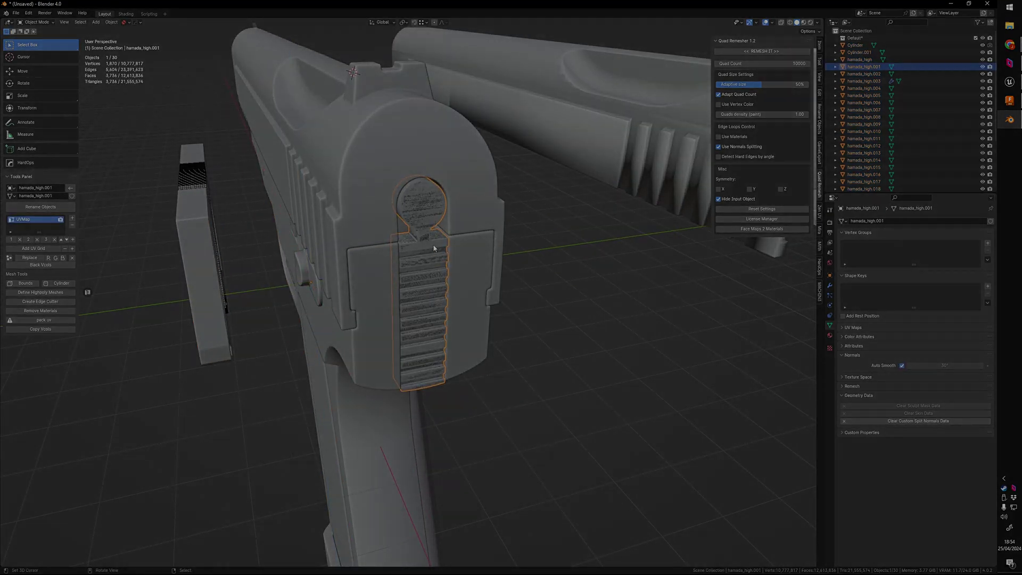